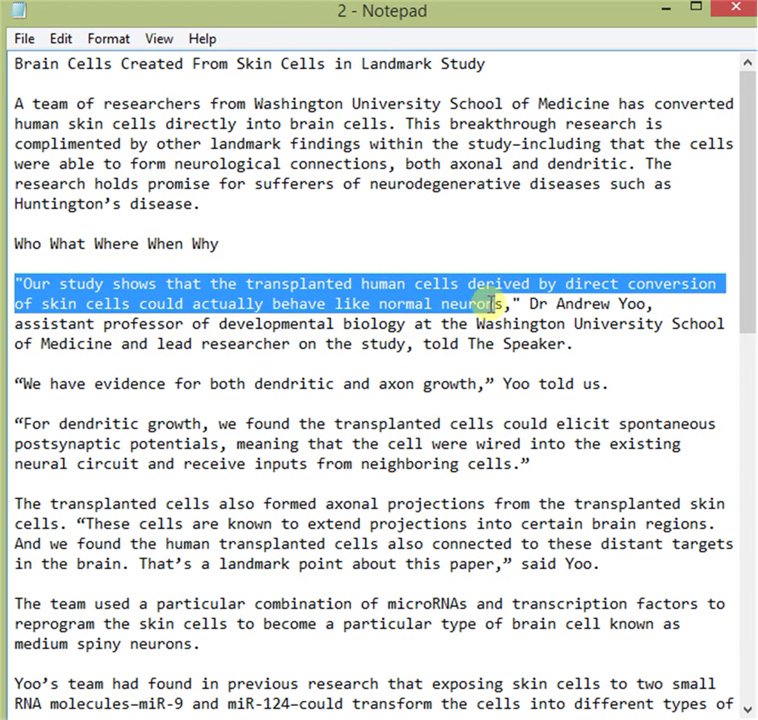
Paste the '"Quote," Expert, title, told The Speaker. "Quote."' template line below the first quote paragraph
left_click(583, 341)
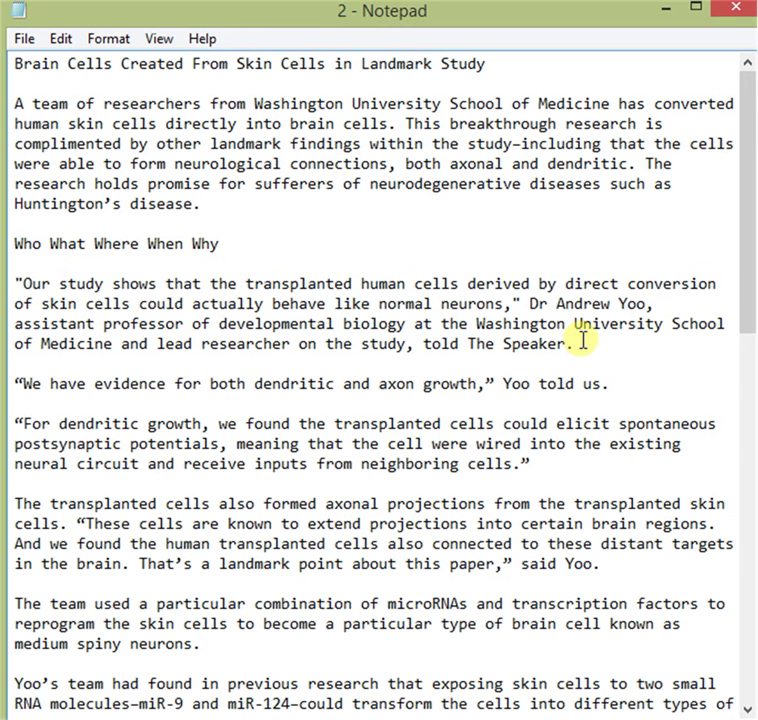
key("Return")
key("Return")
type("\"Quote,\" Expert, title, told The Speaker. \"Quote.\"")
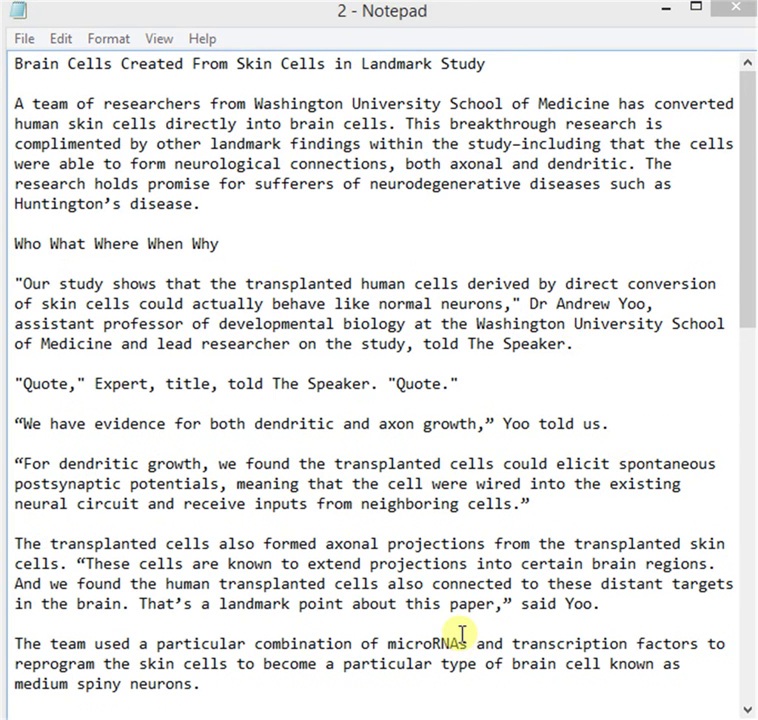
left_click_drag(475, 378, 8, 378)
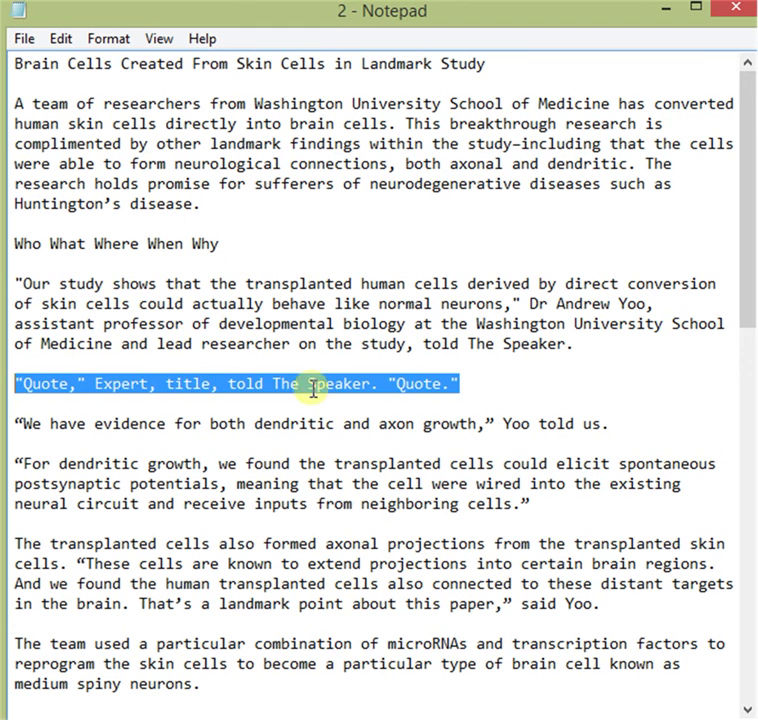
Highlight the first quote's opening, the speaker's title, the second quote, and the dendritic growth paragraphs
left_click(13, 285)
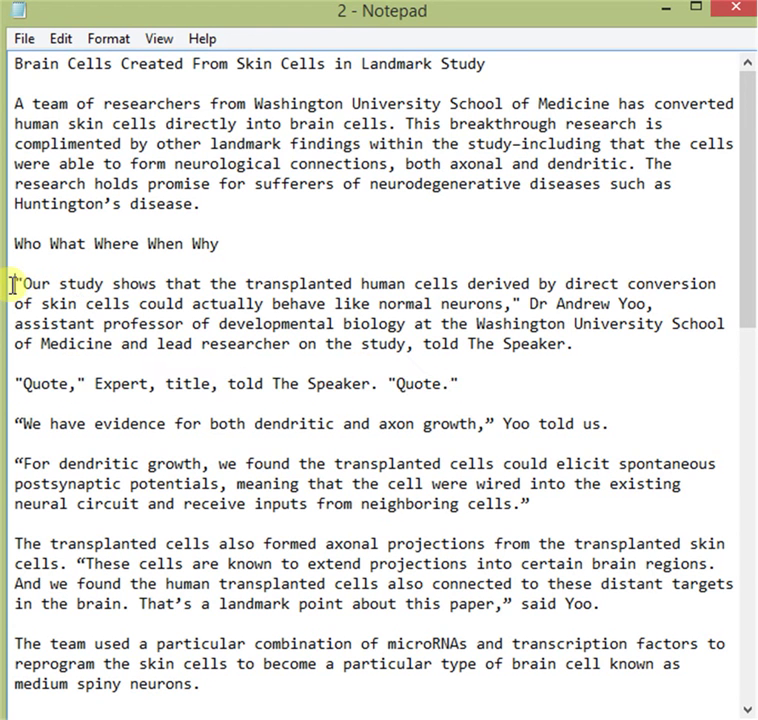
left_click_drag(13, 285, 651, 305)
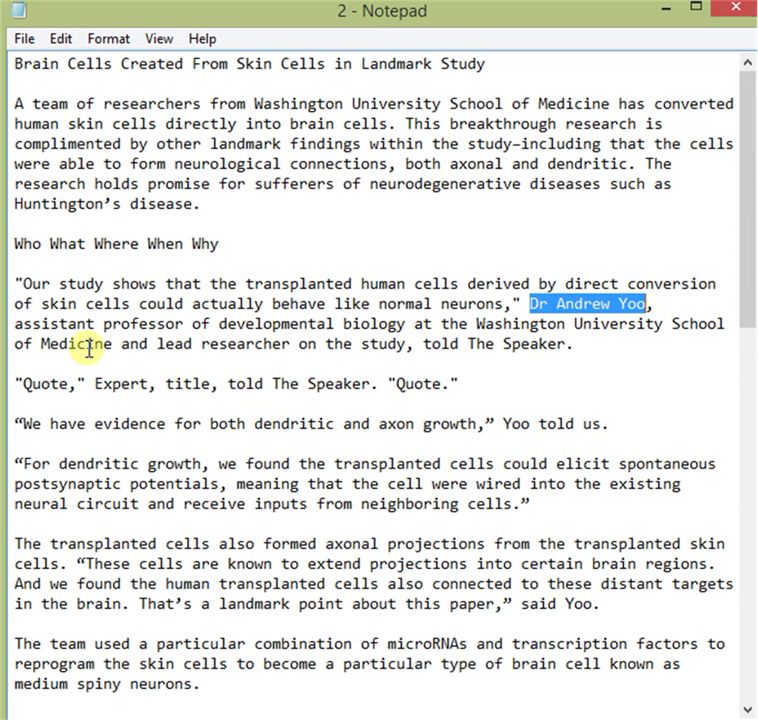
left_click_drag(17, 325, 580, 343)
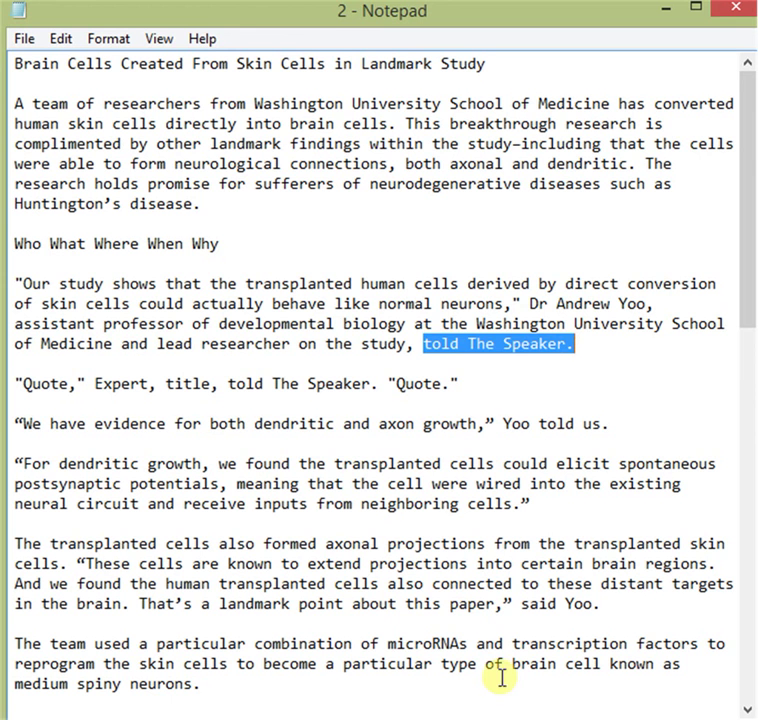
left_click_drag(14, 424, 612, 424)
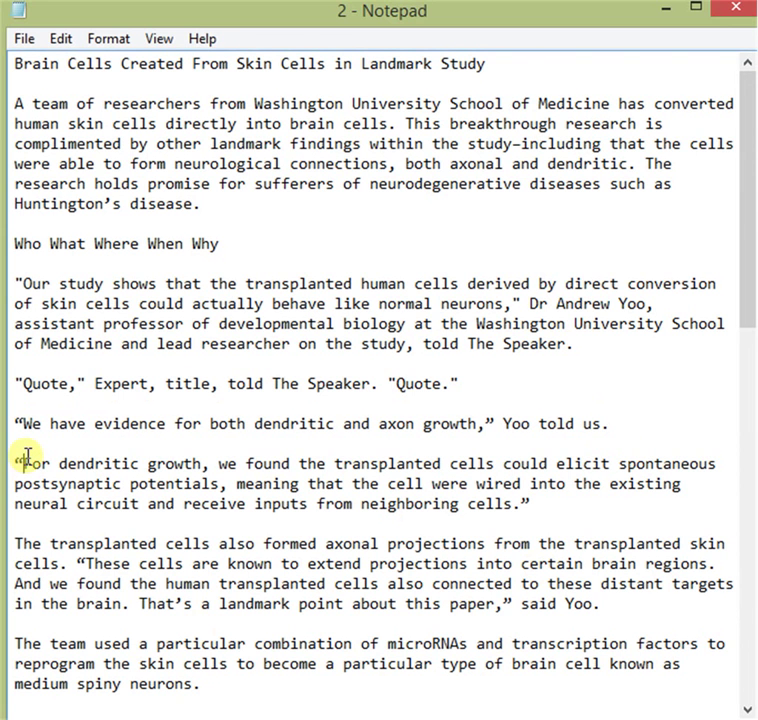
left_click_drag(27, 458, 240, 685)
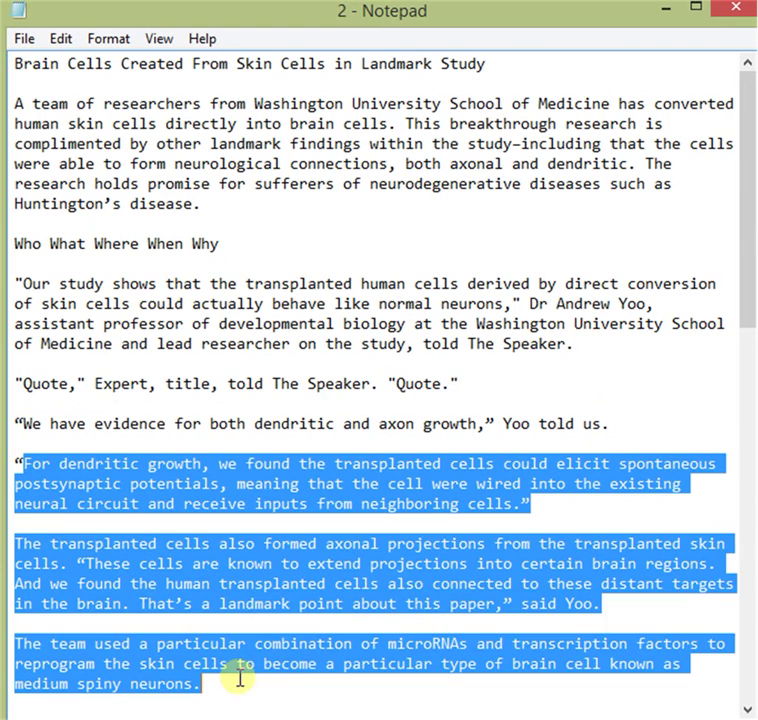
Select the new 'Elaboration on what was done.' label line to check it
scroll(268, 548, "down", 8)
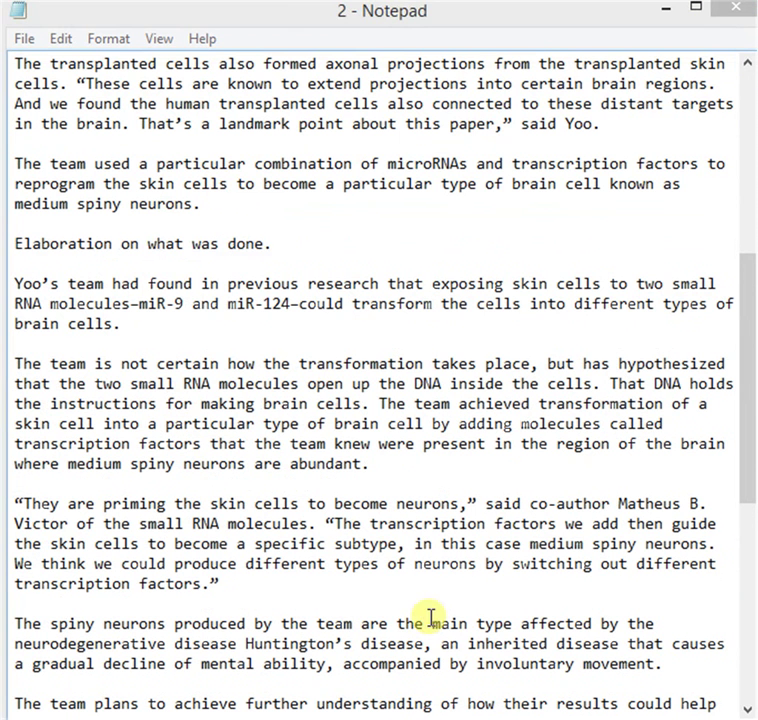
left_click_drag(276, 240, 14, 244)
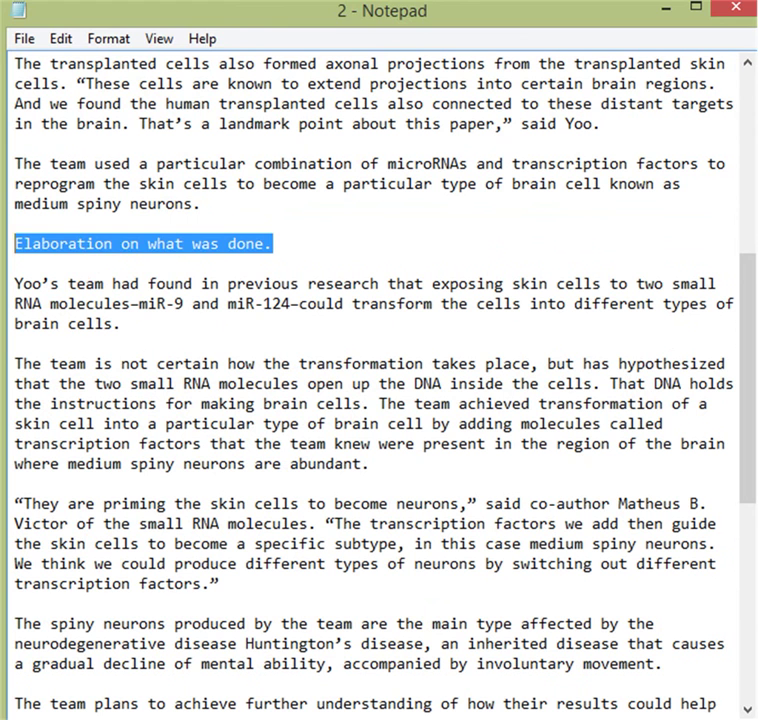
left_click(232, 453)
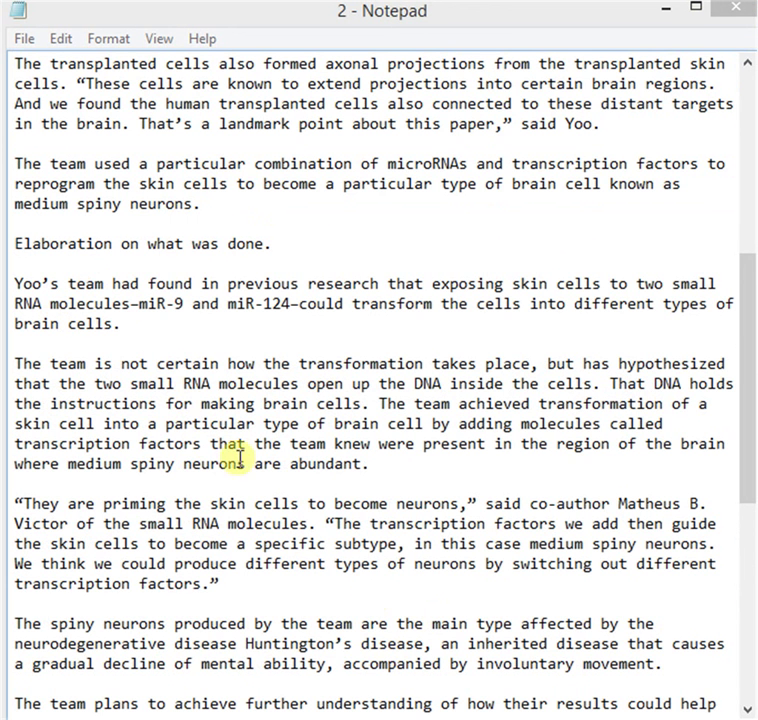
Add the label 'How the research was conducted.' after the brain cells paragraph
left_click(160, 321)
key("Return")
key("Return")
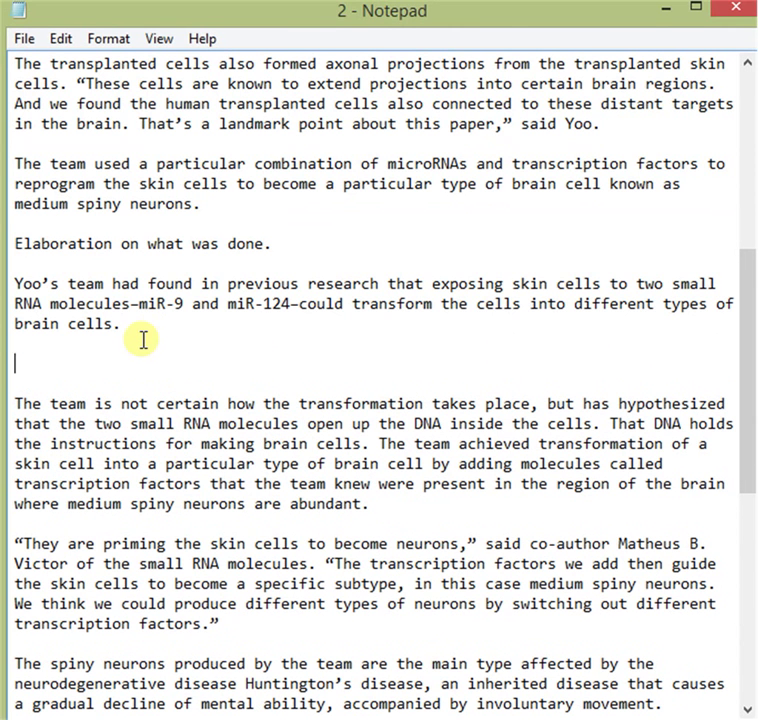
type("How the research was conducted.")
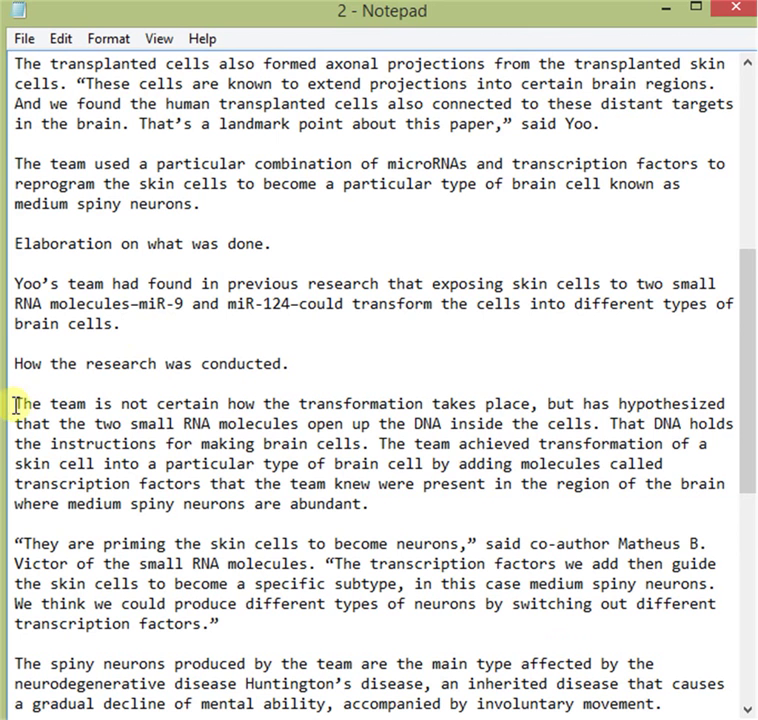
left_click_drag(29, 386, 403, 508)
scroll(400, 480, "down", 5)
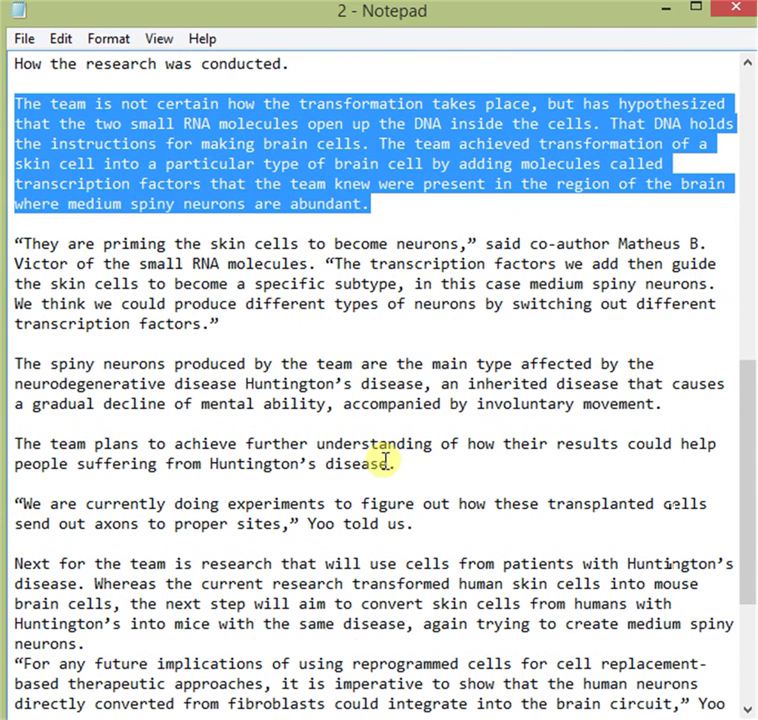
scroll(372, 491, "down", 2)
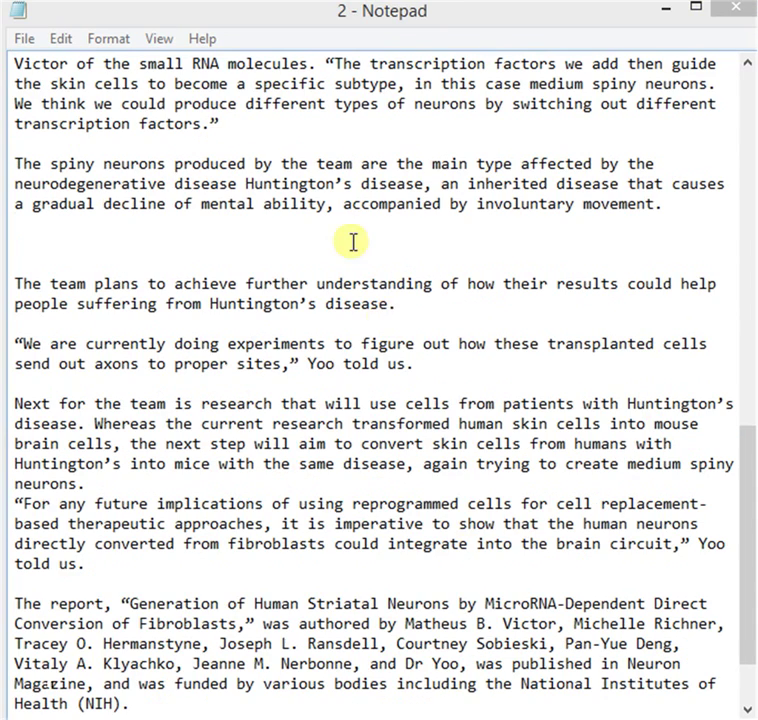
Type a 'Significance (Why?)' label after the movement paragraph and highlight the spiny neurons paragraph
left_click(317, 247)
type("Significance (Why?)")
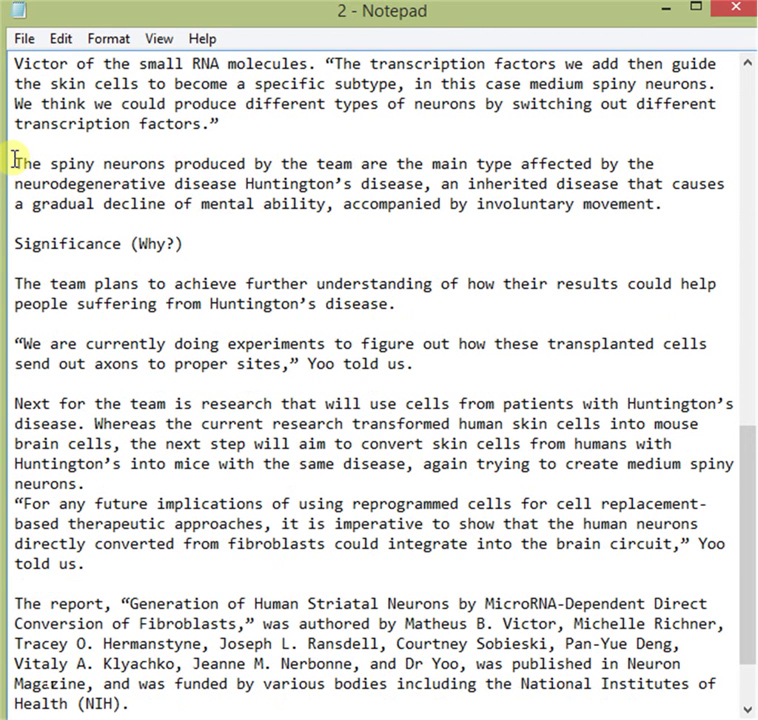
left_click_drag(15, 160, 438, 190)
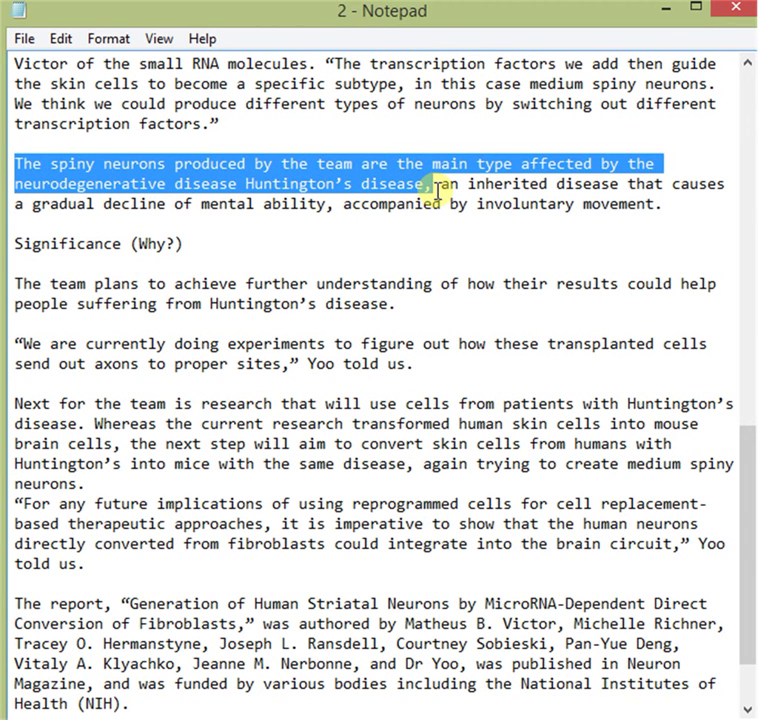
left_click_drag(438, 190, 681, 210)
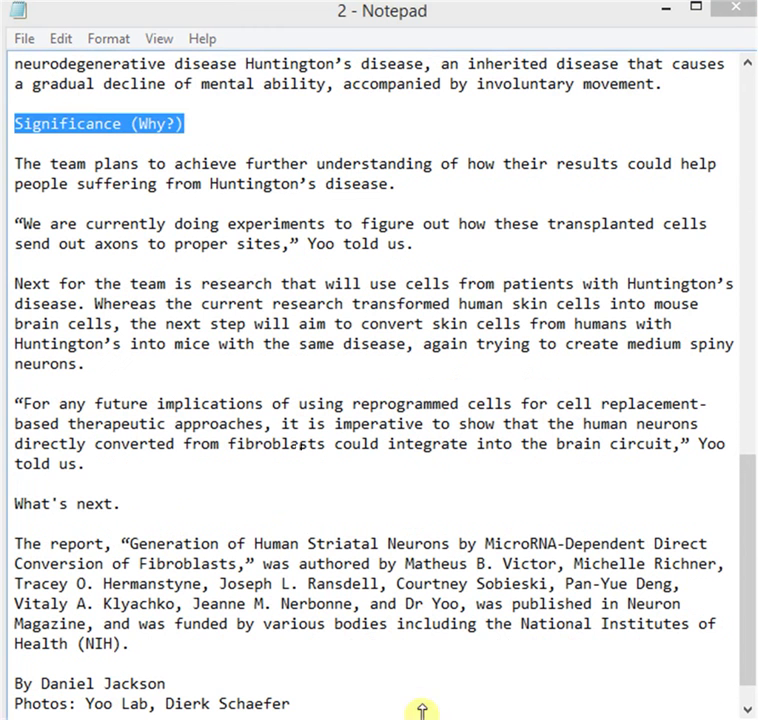
left_click_drag(8, 504, 121, 504)
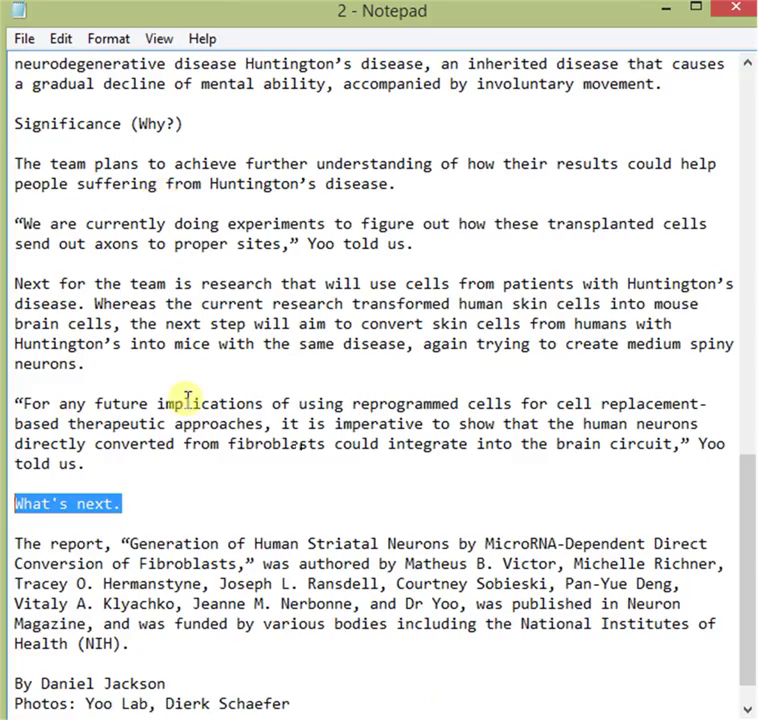
scroll(188, 410, "down", 1)
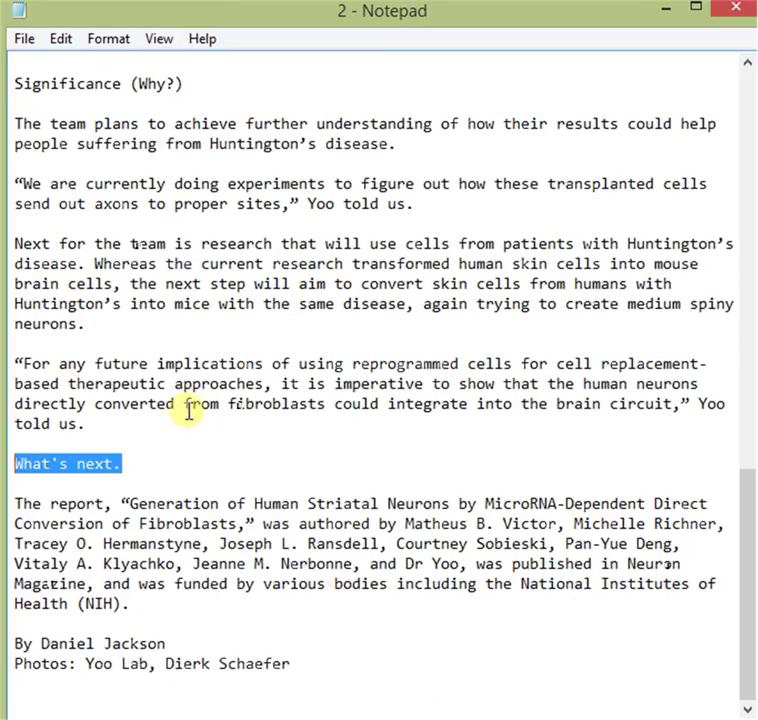
Add the report template sentence 'The report.' below the NIH credits paragraph
left_click(172, 598)
key("Return")
key("Return")
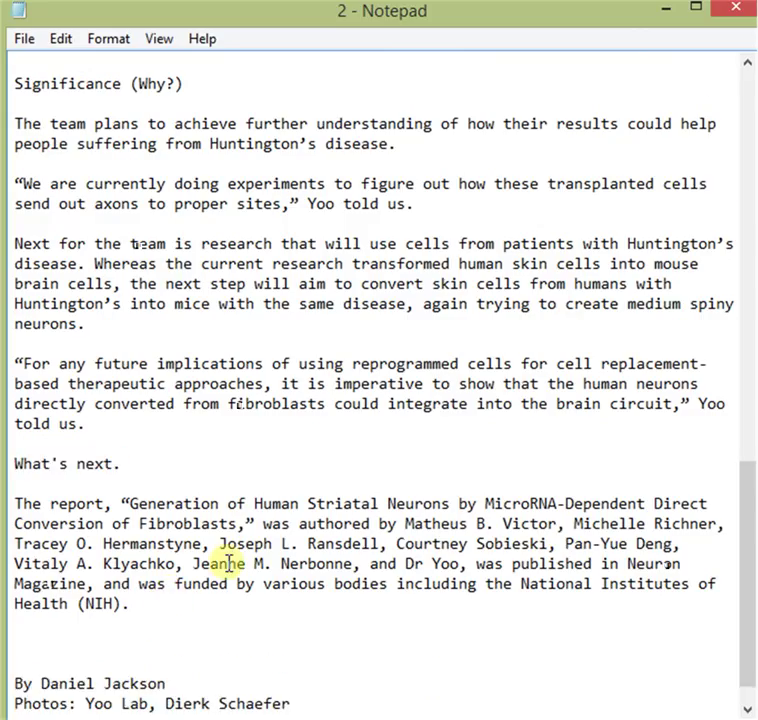
scroll(217, 558, "down", 1)
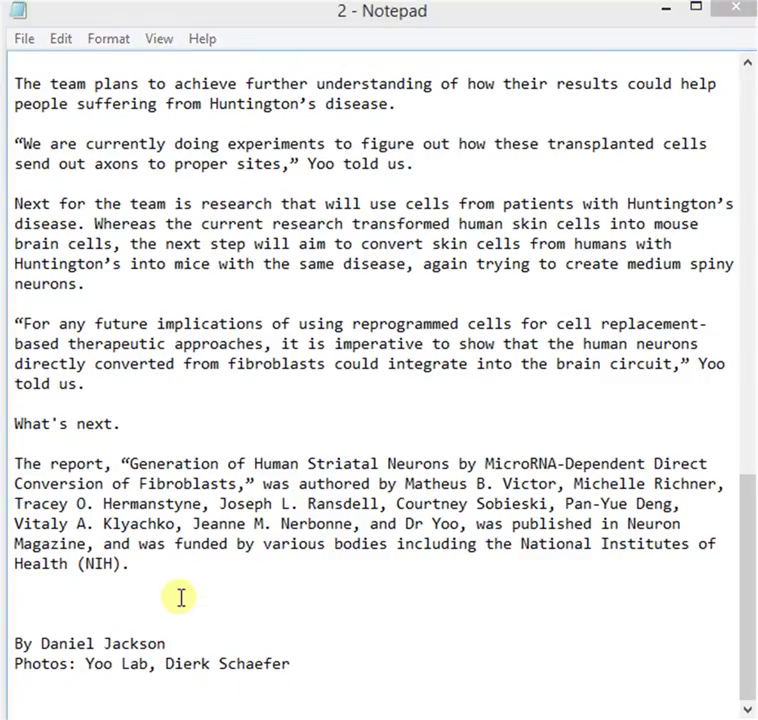
type("The report.")
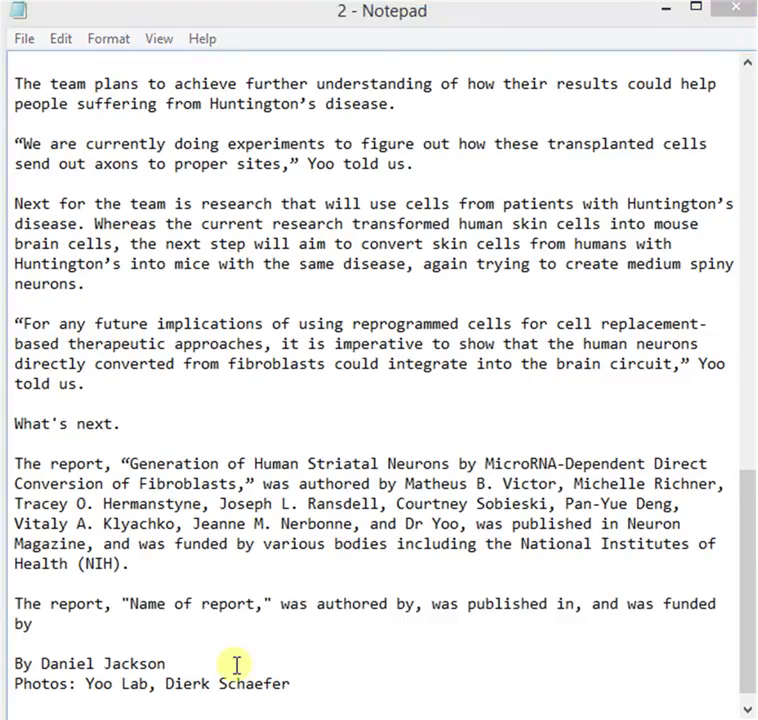
left_click_drag(46, 623, 10, 603)
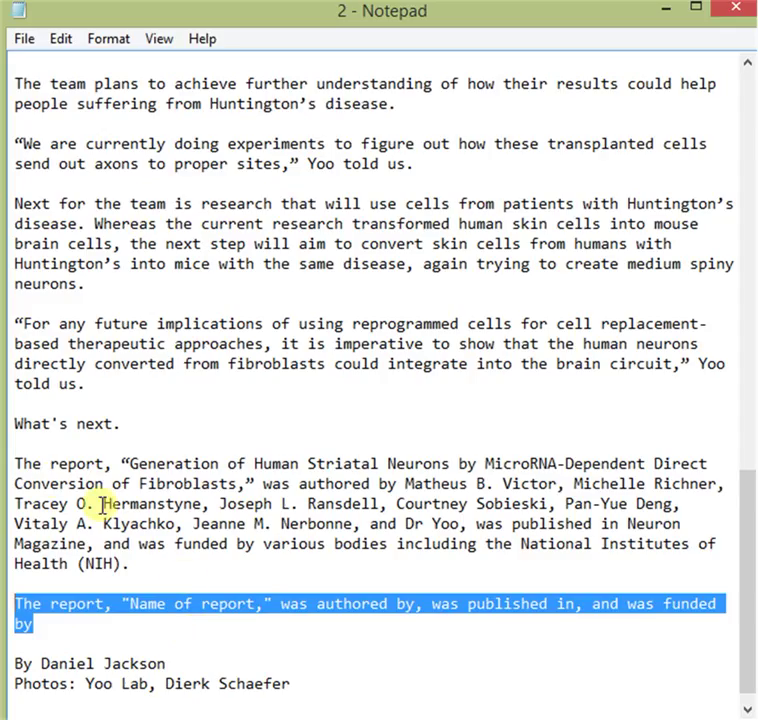
Highlight the report's title, authors, journal and funders in the original, then the byline
left_click_drag(14, 465, 107, 460)
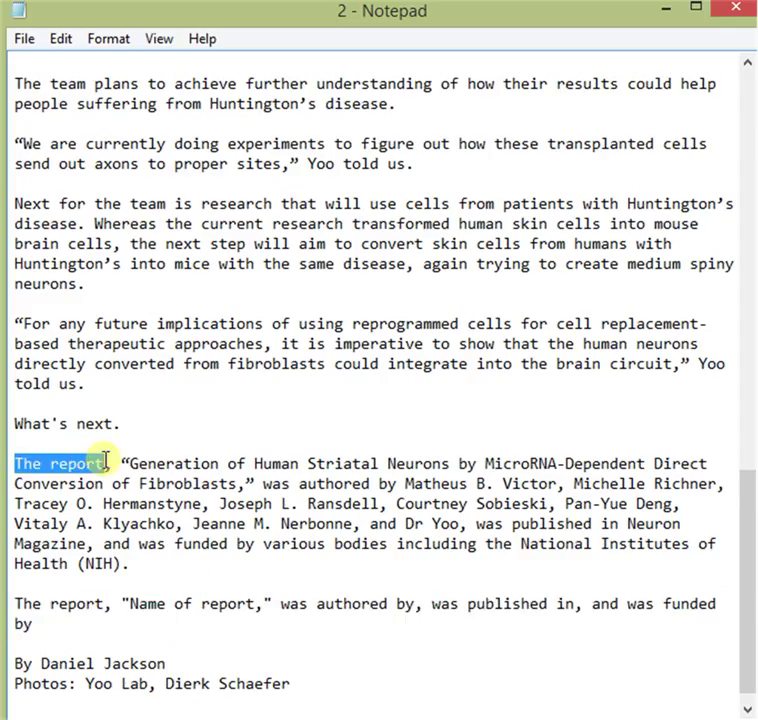
left_click(123, 463)
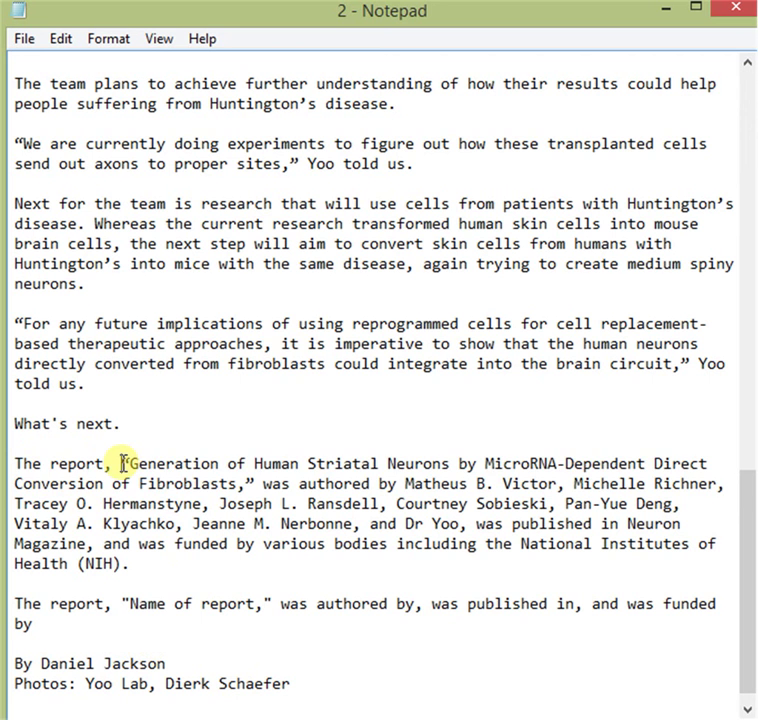
left_click_drag(123, 463, 402, 485)
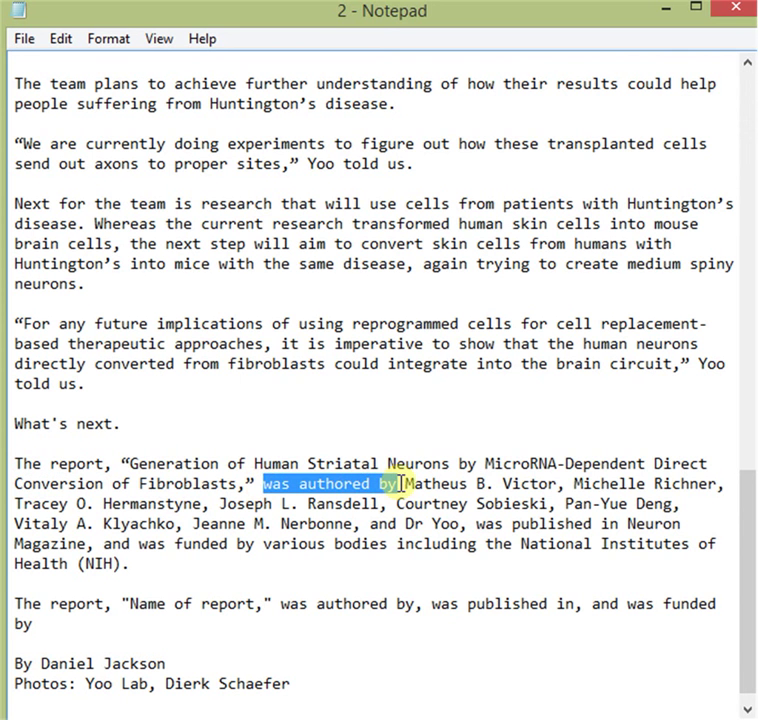
left_click(405, 484)
mouse_move(408, 484)
left_mouse_down()
mouse_move(457, 524)
mouse_move(627, 524)
mouse_move(406, 548)
mouse_move(101, 543)
mouse_move(257, 544)
mouse_move(262, 553)
mouse_move(318, 544)
mouse_move(693, 553)
left_mouse_up()
left_click(113, 543)
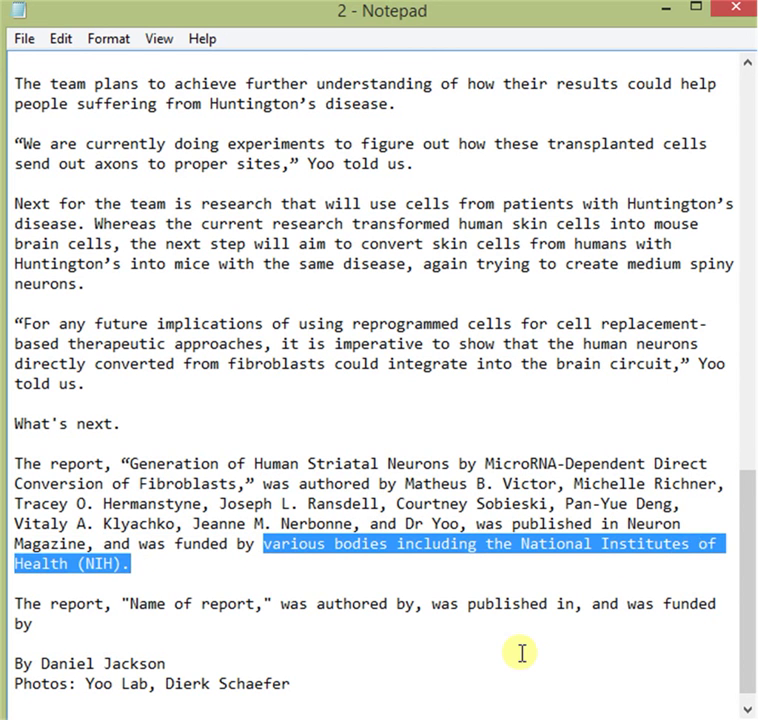
left_click(316, 657)
scroll(295, 660, "down", 1)
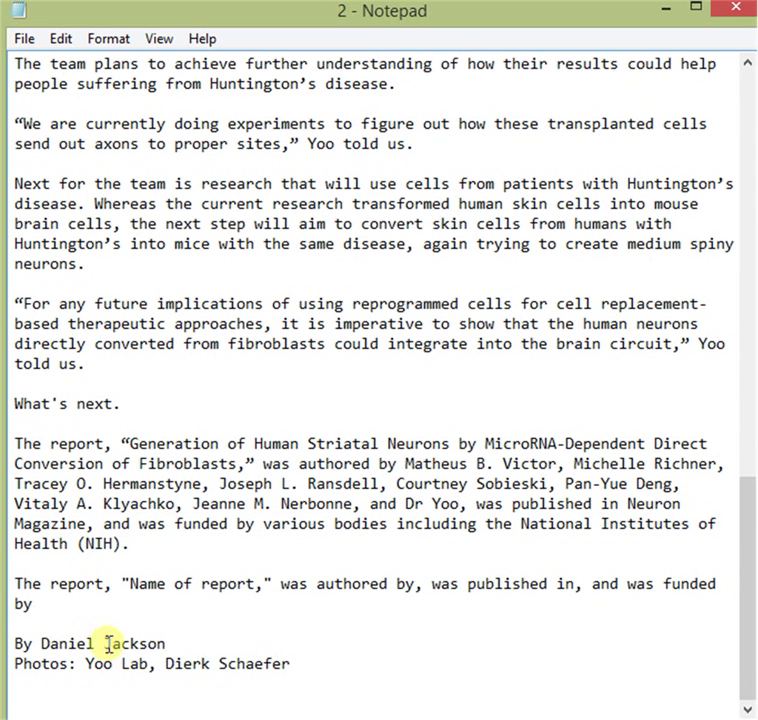
left_click_drag(15, 645, 181, 646)
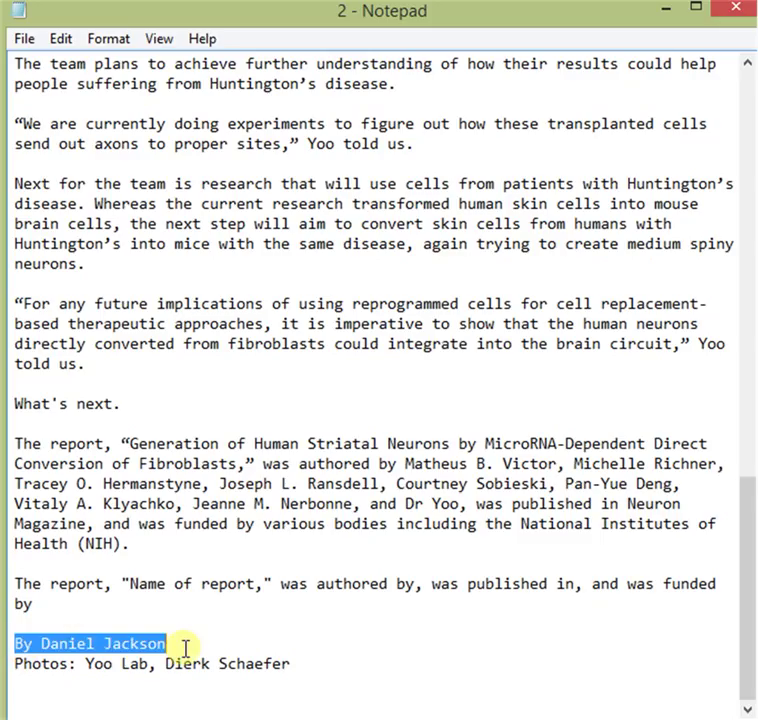
left_click(44, 645)
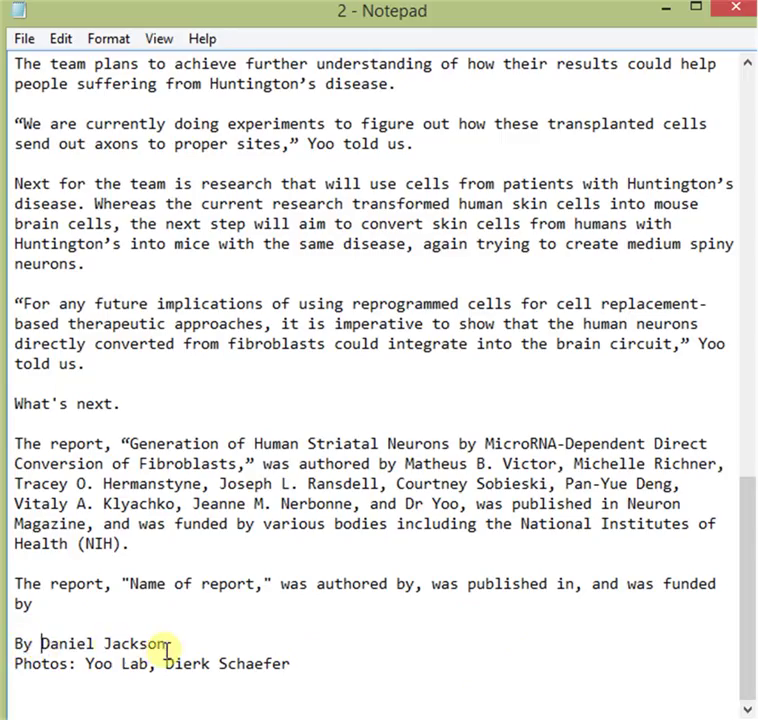
left_click_drag(14, 666, 75, 665)
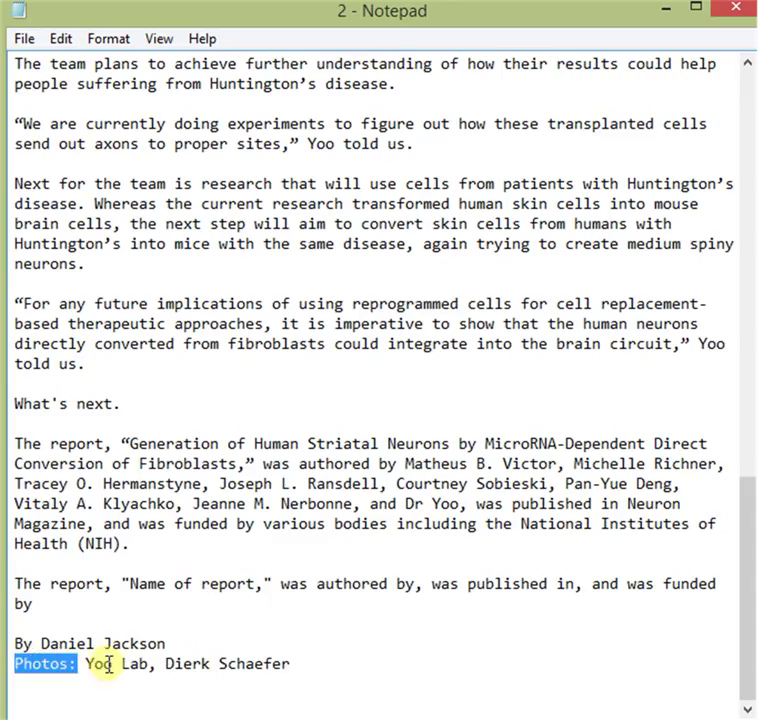